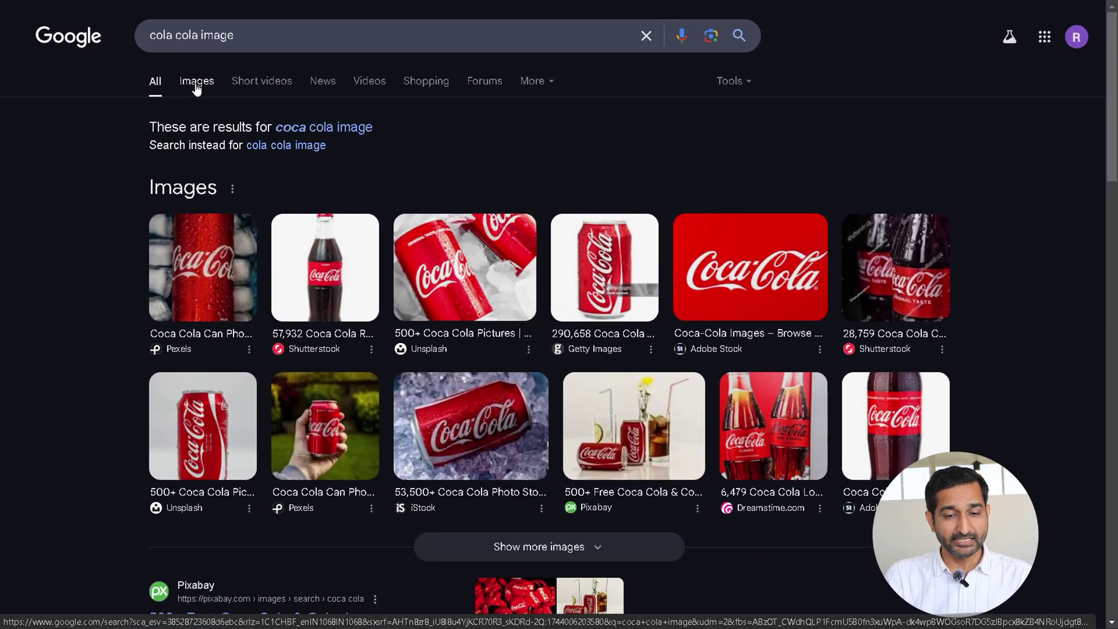
# - Save the Coca Cola Classic (12 oz) can picture from Google Images to the computer
pyautogui.click(196, 81)
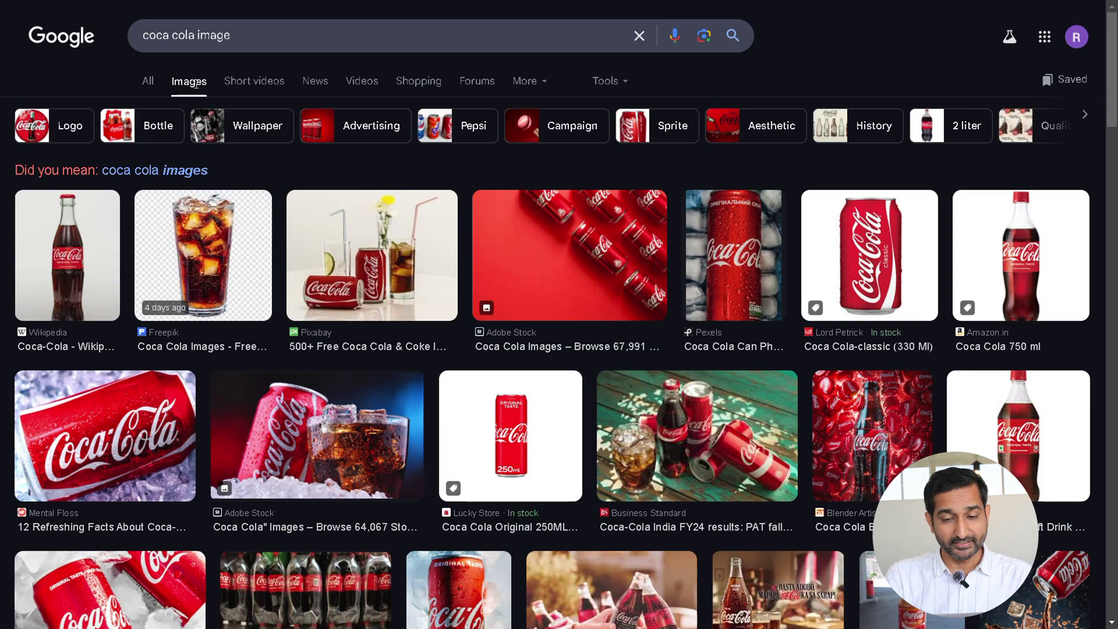
pyautogui.click(472, 461)
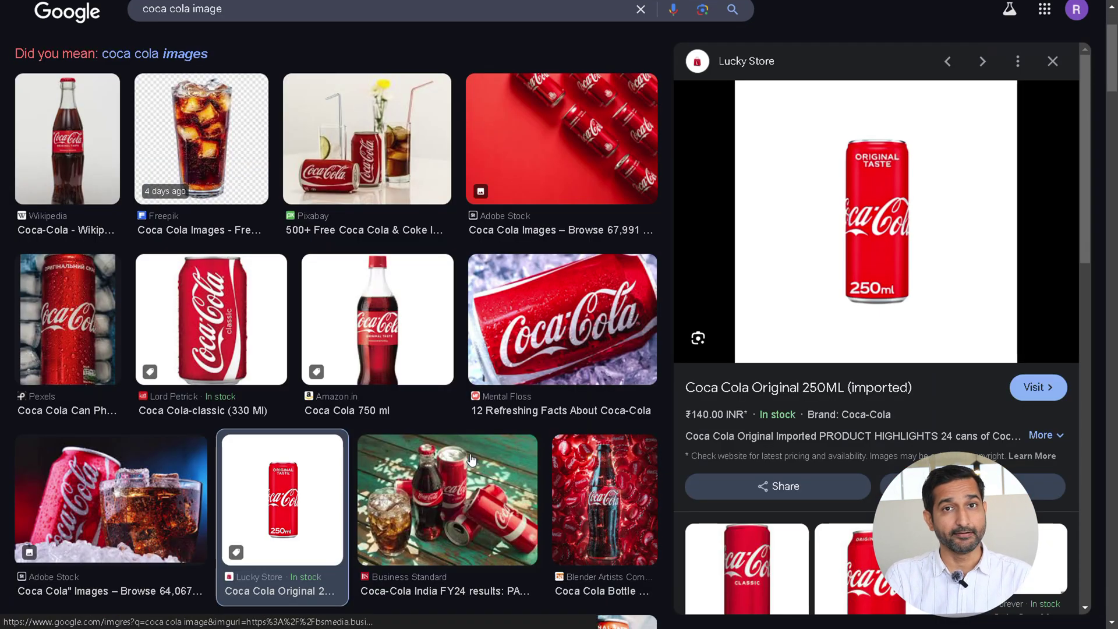
pyautogui.scroll(-3, 878, 421)
pyautogui.click(878, 420)
pyautogui.rightClick(878, 420)
pyautogui.click(915, 460)
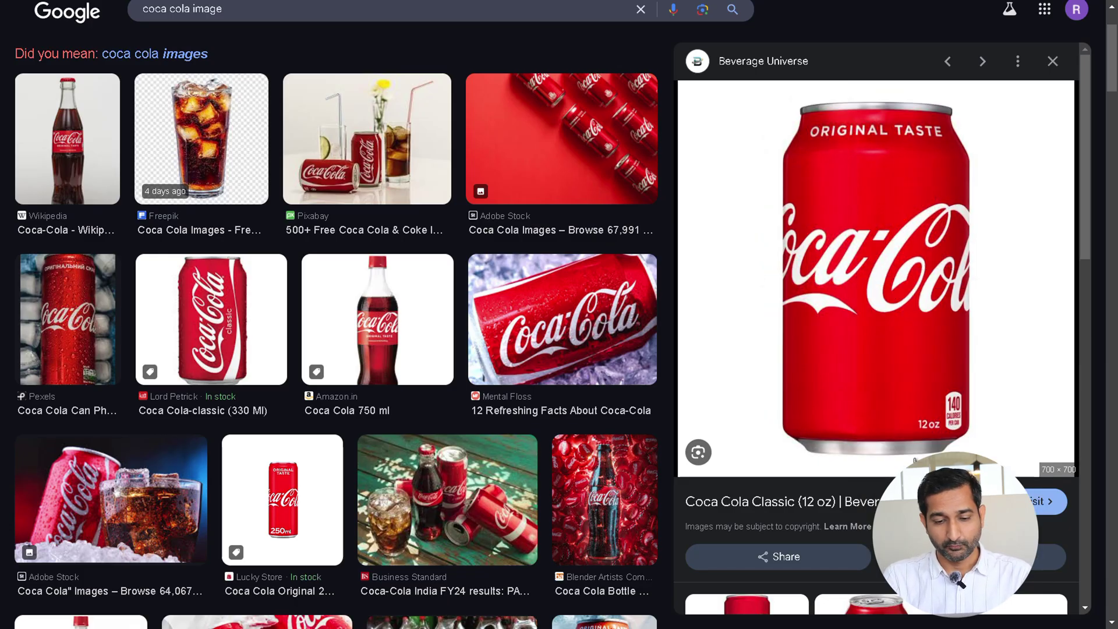
pyautogui.press('Return')
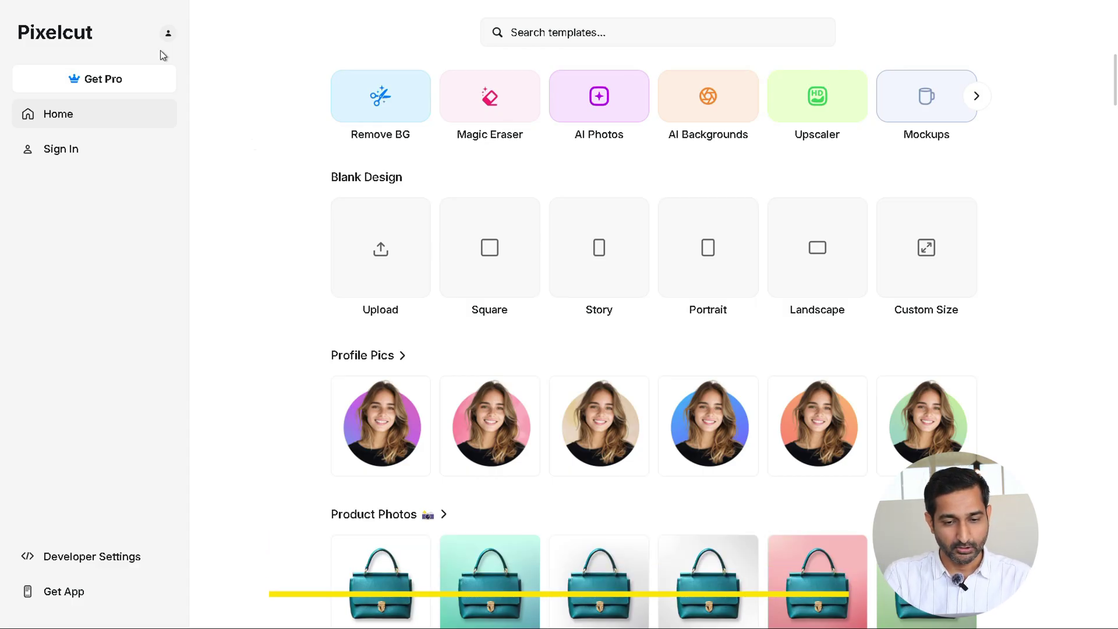
# - Log in to Pixelcut, then upload the can image to Remove BG for a transparent cutout
pyautogui.click(169, 34)
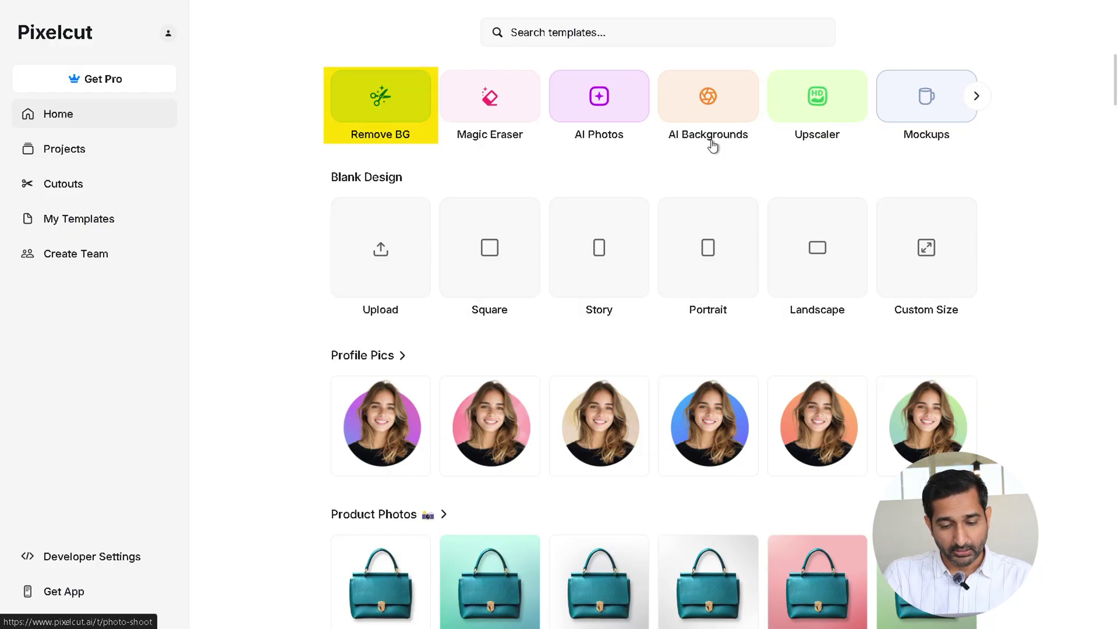
pyautogui.click(384, 110)
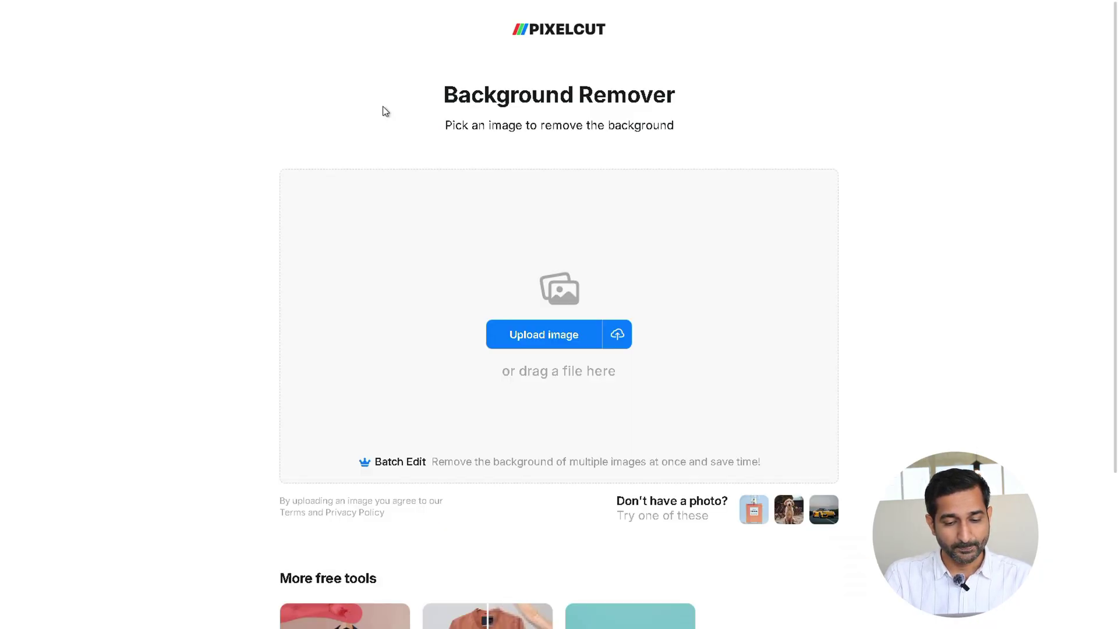
pyautogui.click(560, 341)
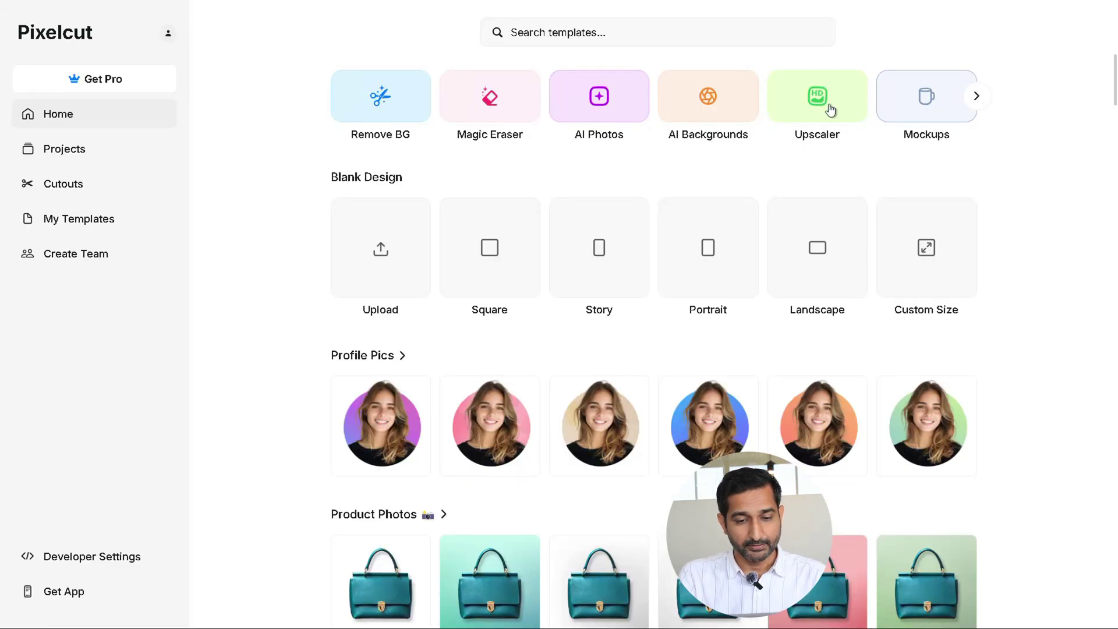
# - Load coca-cola-xccc-thumb-2 into the Upscaler and compare the before/after views with the slider
pyautogui.click(819, 88)
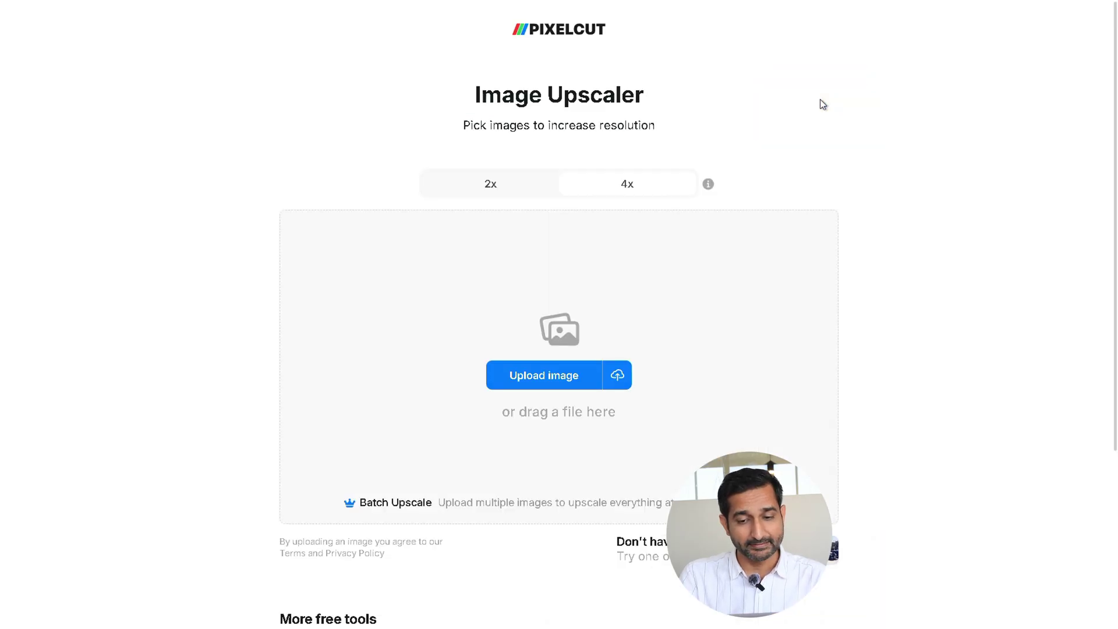
pyautogui.click(543, 375)
pyautogui.click(168, 148)
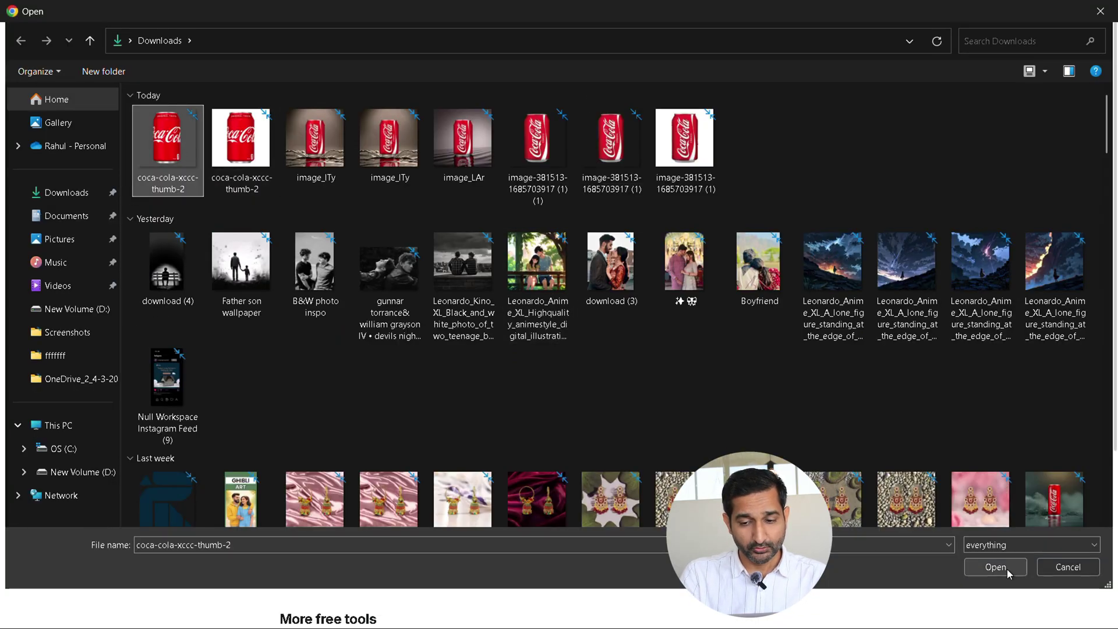
pyautogui.click(993, 567)
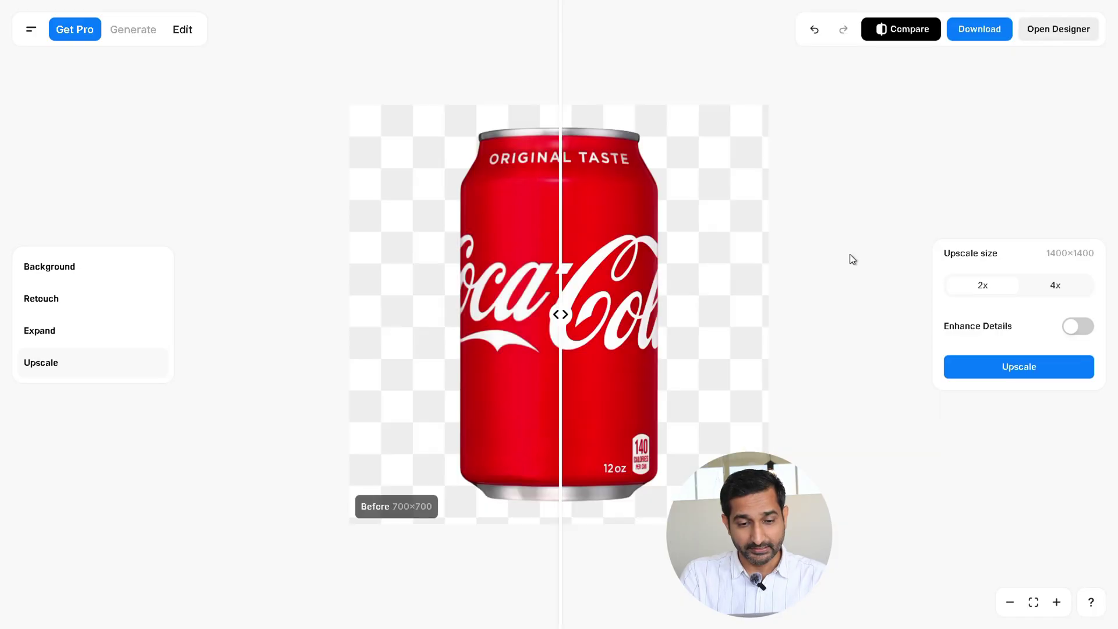
pyautogui.moveTo(547, 333); pyautogui.dragTo(302, 314)
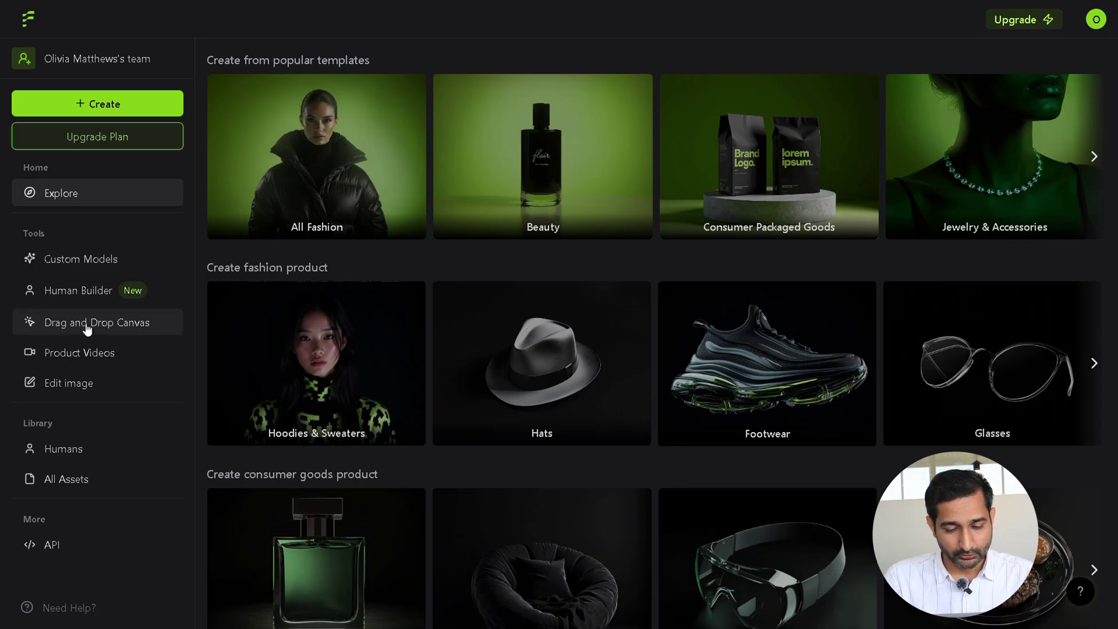
# - Create a Flair AI canvas project with the background-free can, described as 'a can of coca cola has 140 calories in it'
pyautogui.click(87, 326)
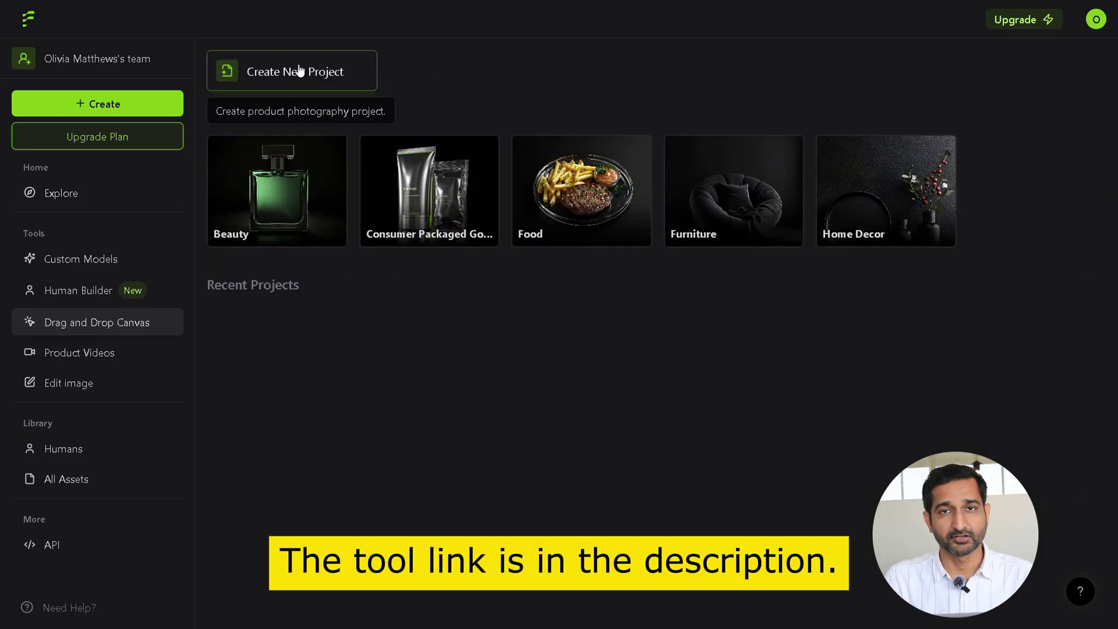
pyautogui.click(286, 71)
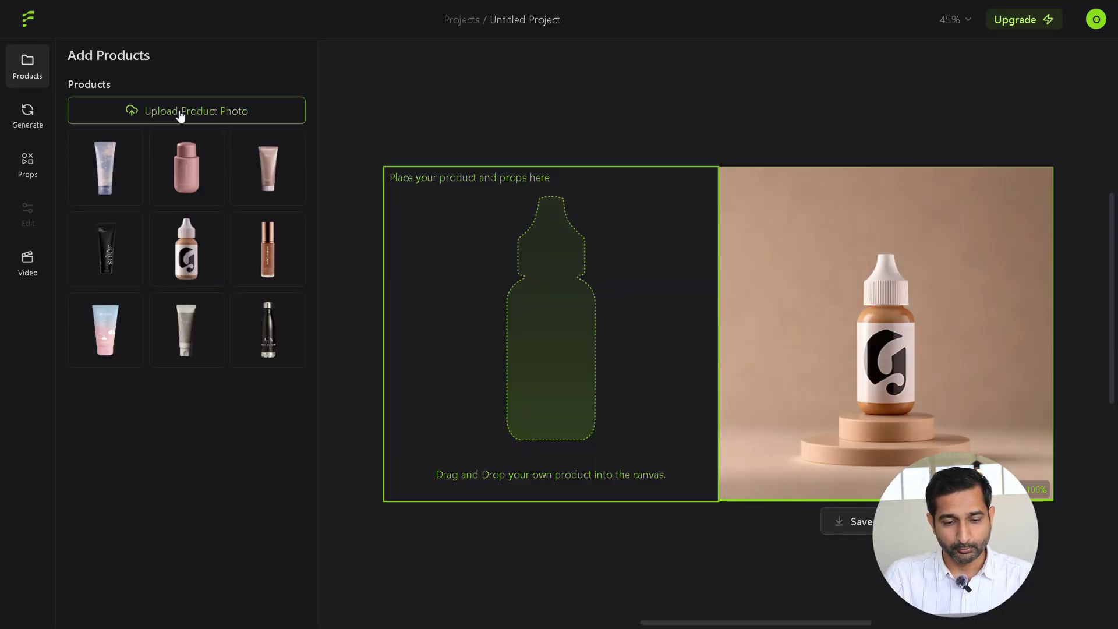
pyautogui.click(180, 116)
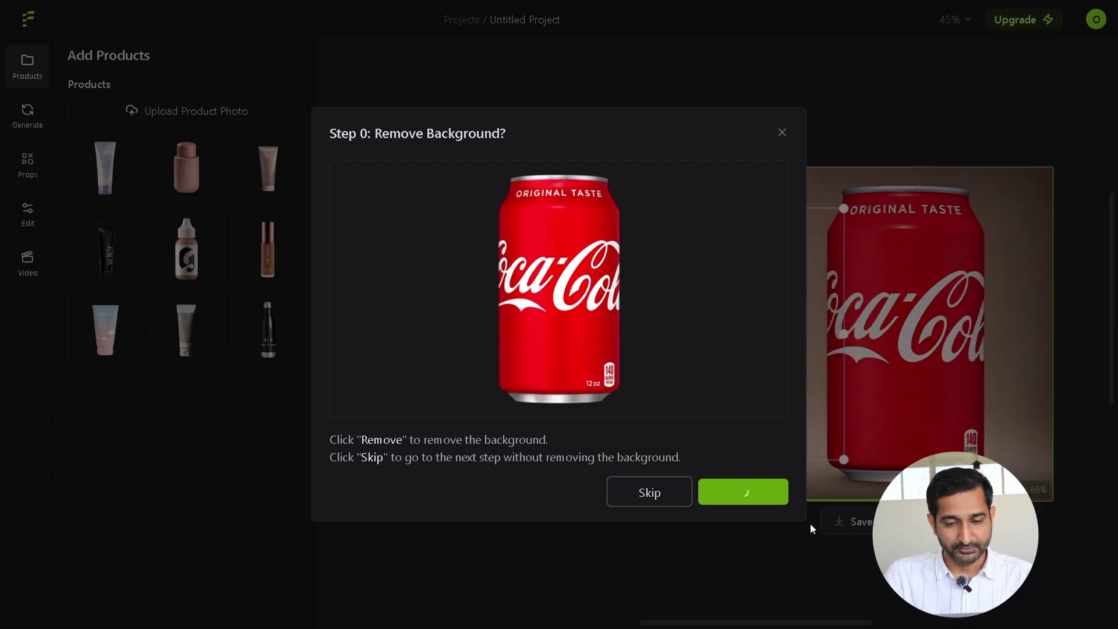
pyautogui.click(666, 494)
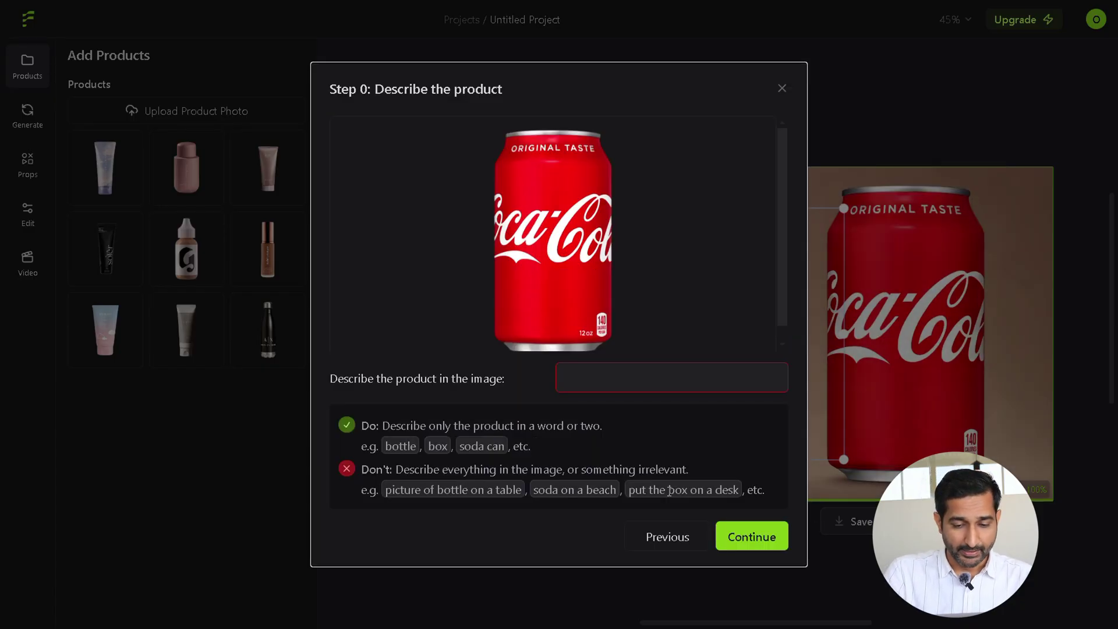
pyautogui.write('a can of coca cola has 140 calories in it')
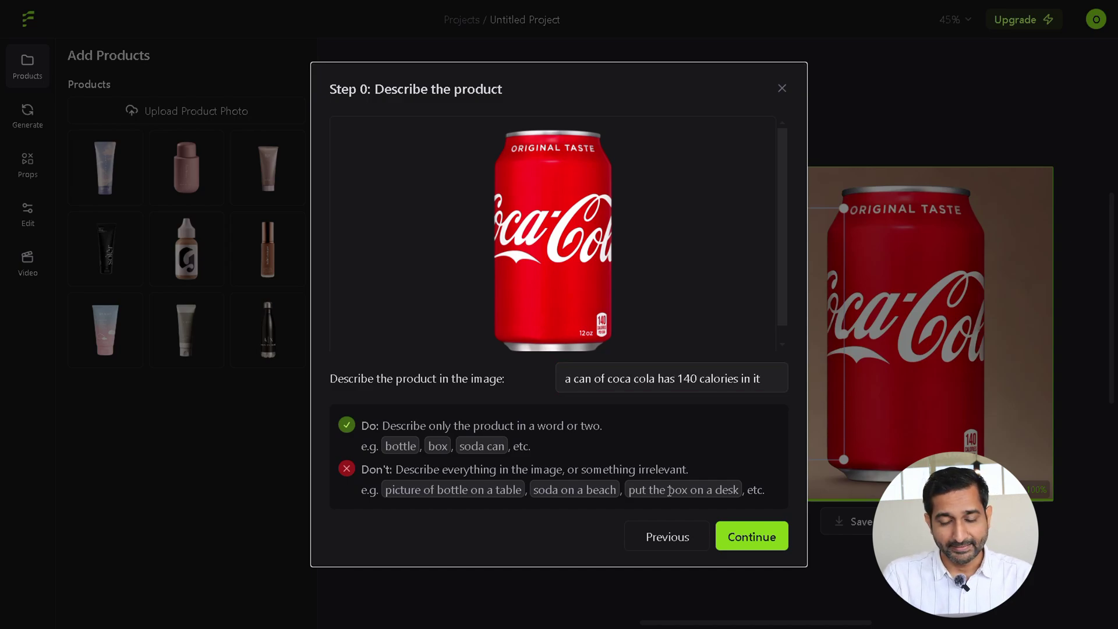
# - Apply the stormy splashing-water template, found by searching 'water', and generate the can photoshoot
pyautogui.click(754, 540)
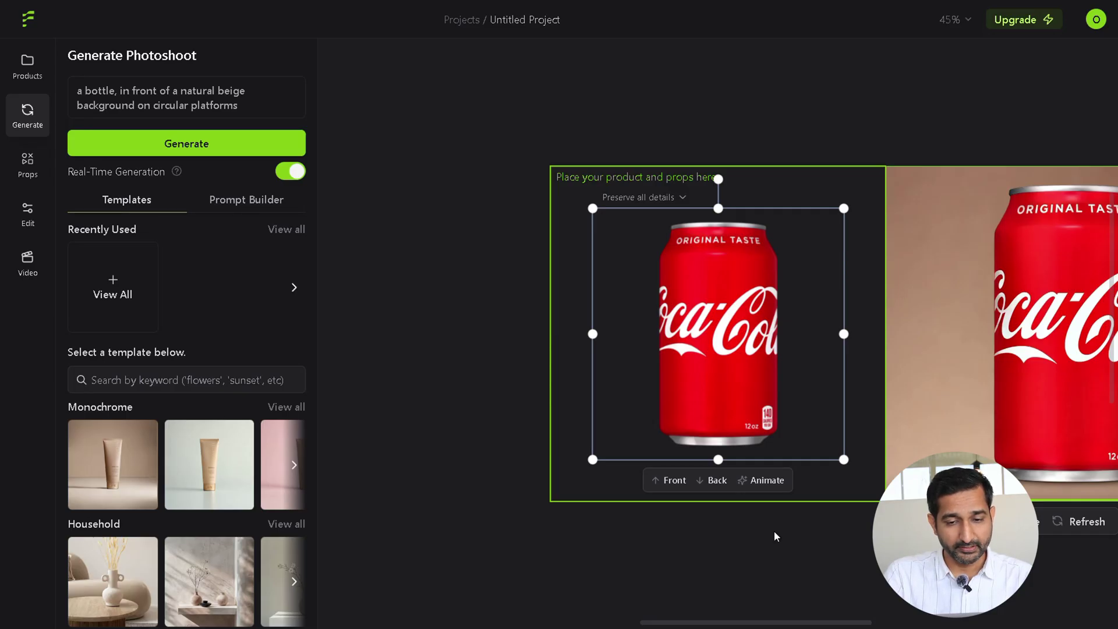
pyautogui.click(133, 207)
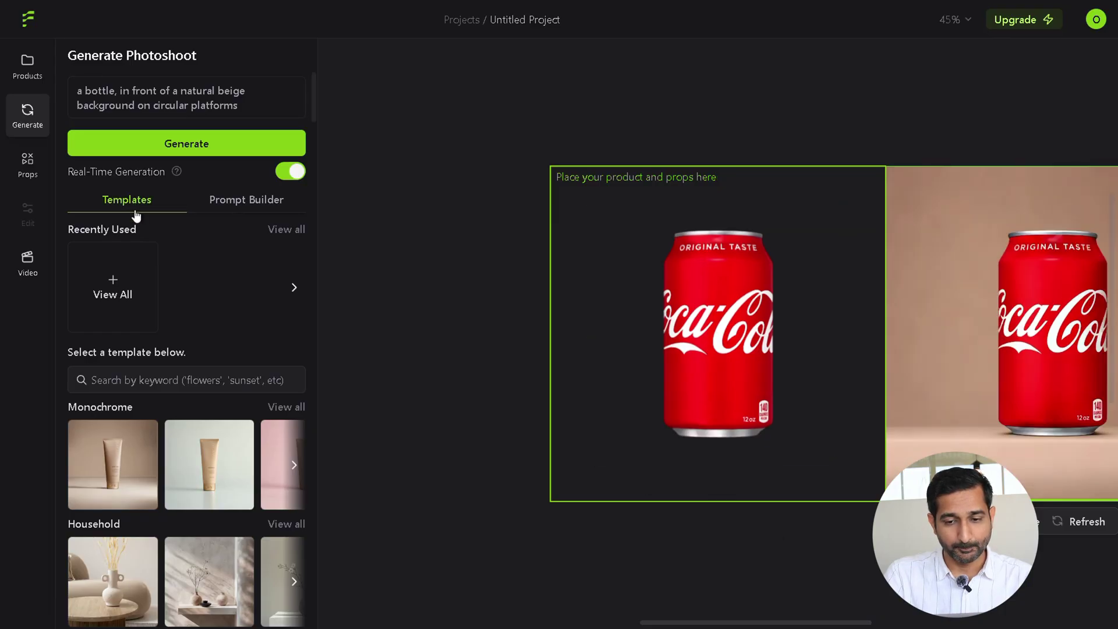
pyautogui.scroll(-10, 225, 309)
pyautogui.scroll(-10, 225, 314)
pyautogui.scroll(20, 132, 373)
pyautogui.click(133, 380)
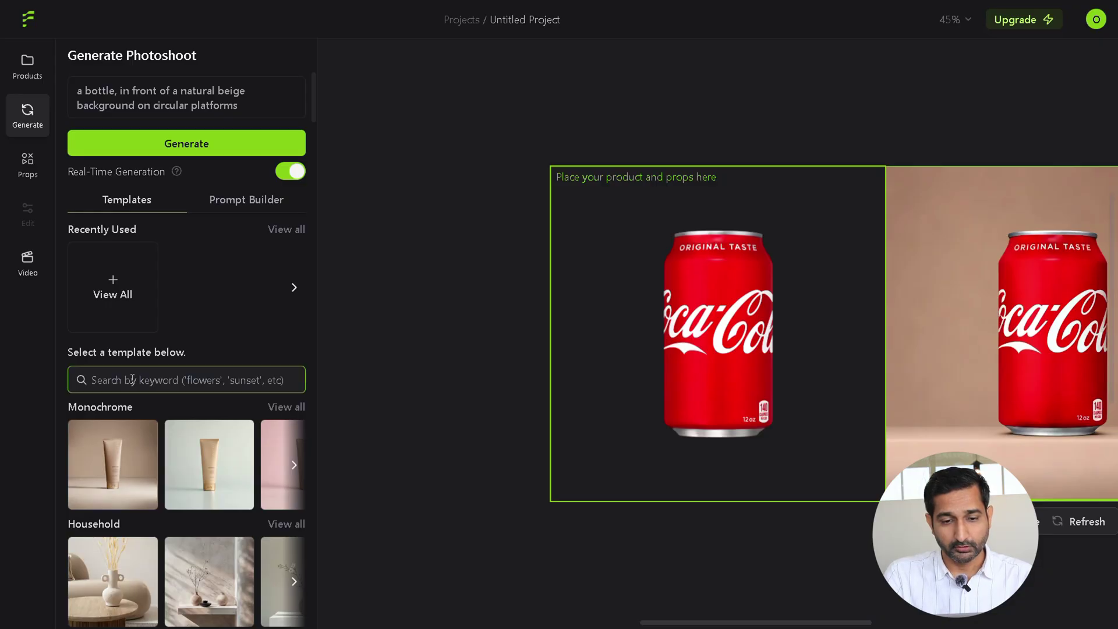
pyautogui.click(257, 203)
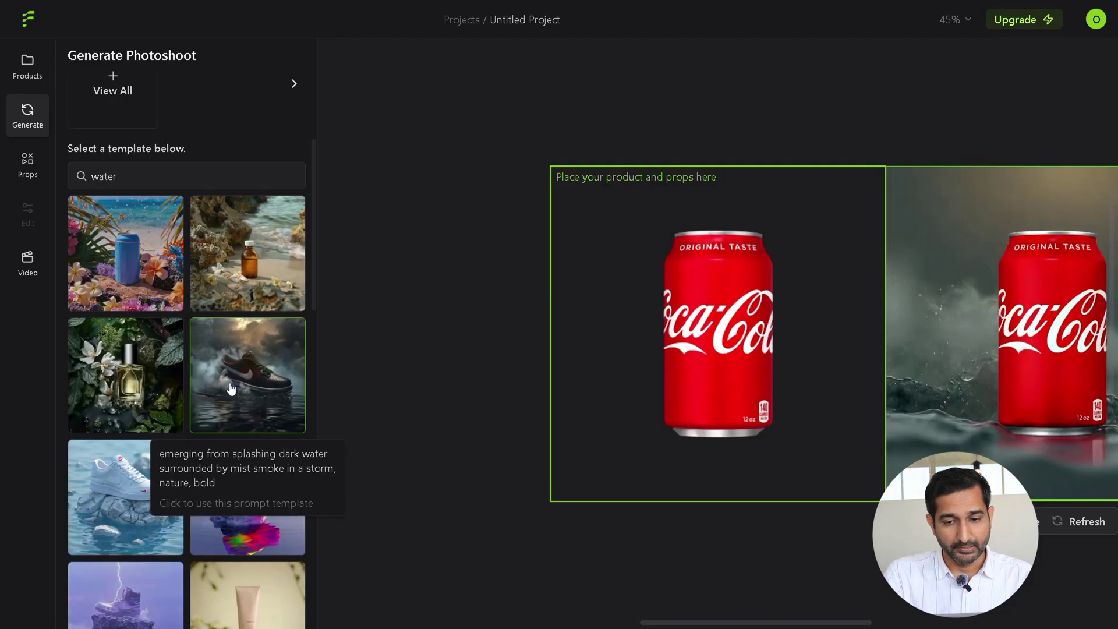
pyautogui.click(231, 388)
pyautogui.click(198, 158)
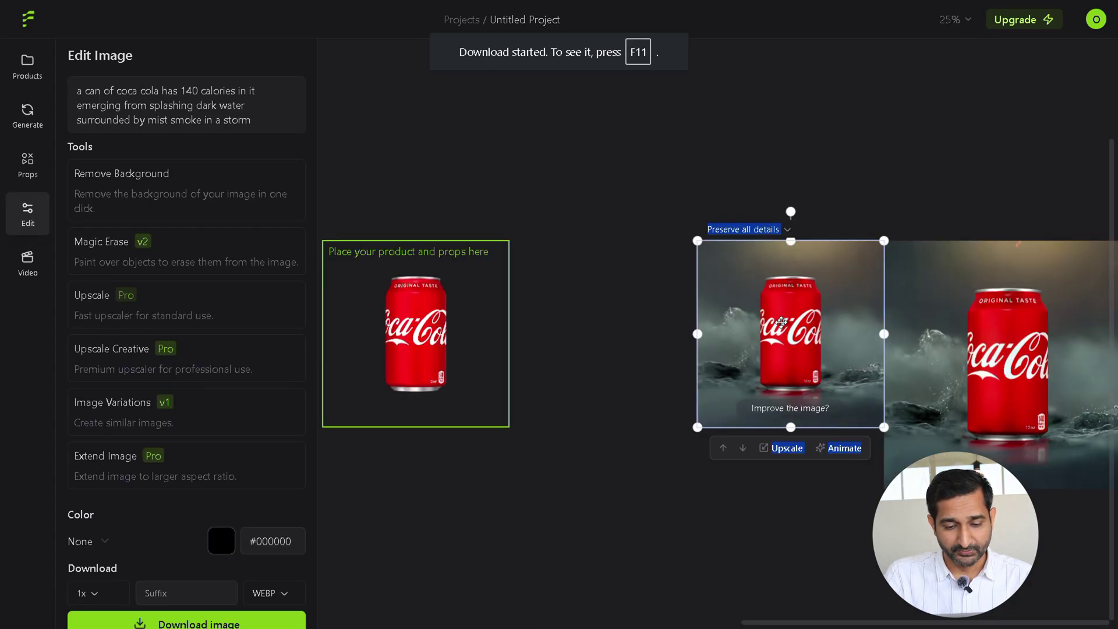
# - Download the upscaled stormy-water can image from the Flair AI canvas
pyautogui.rightClick(781, 326)
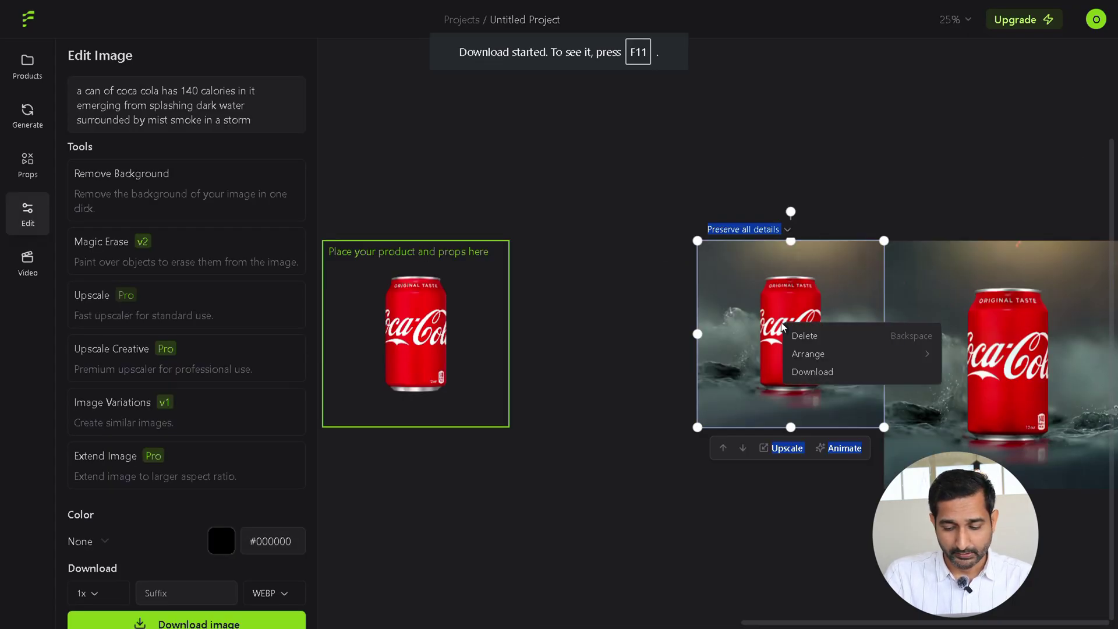
pyautogui.click(815, 372)
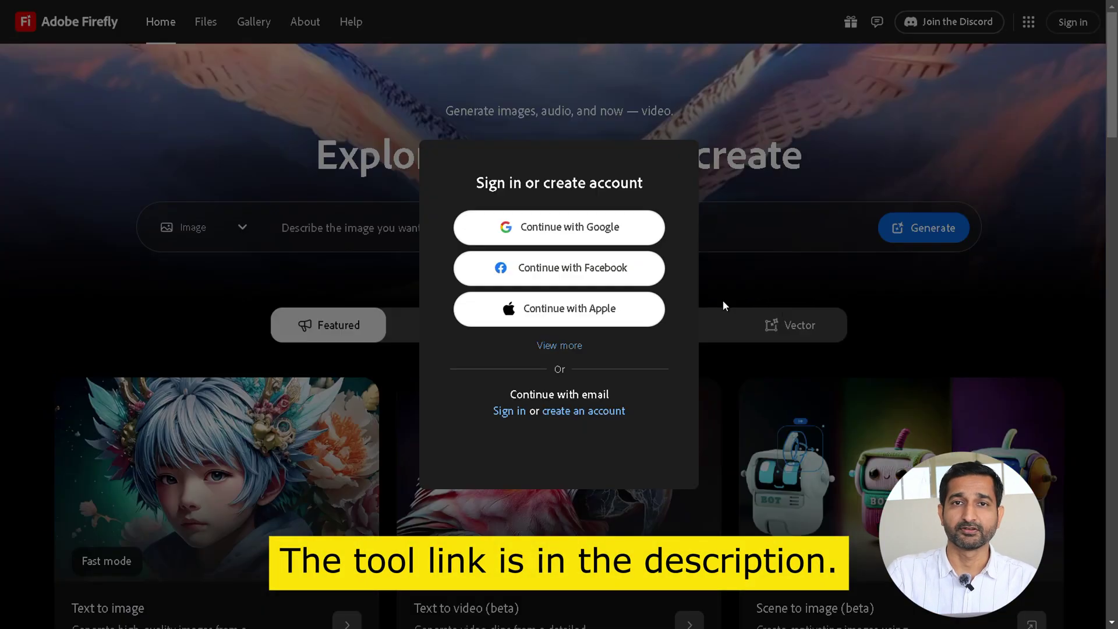
# - Sign in with Google and make the downloaded storm can image the Text to video first frame
pyautogui.click(553, 227)
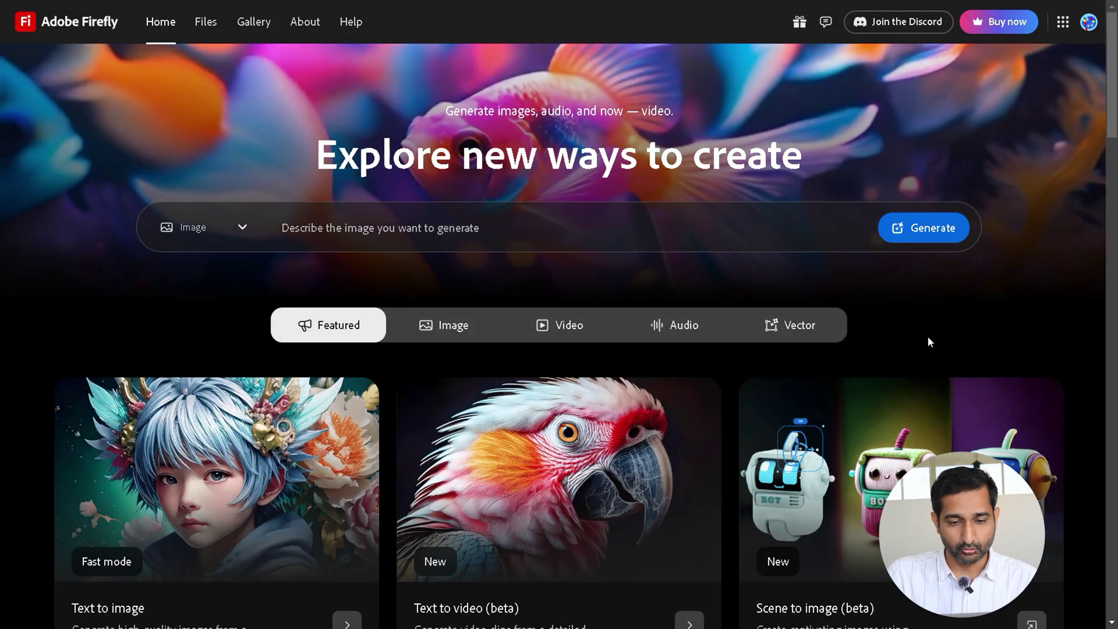
pyautogui.scroll(-1, 928, 338)
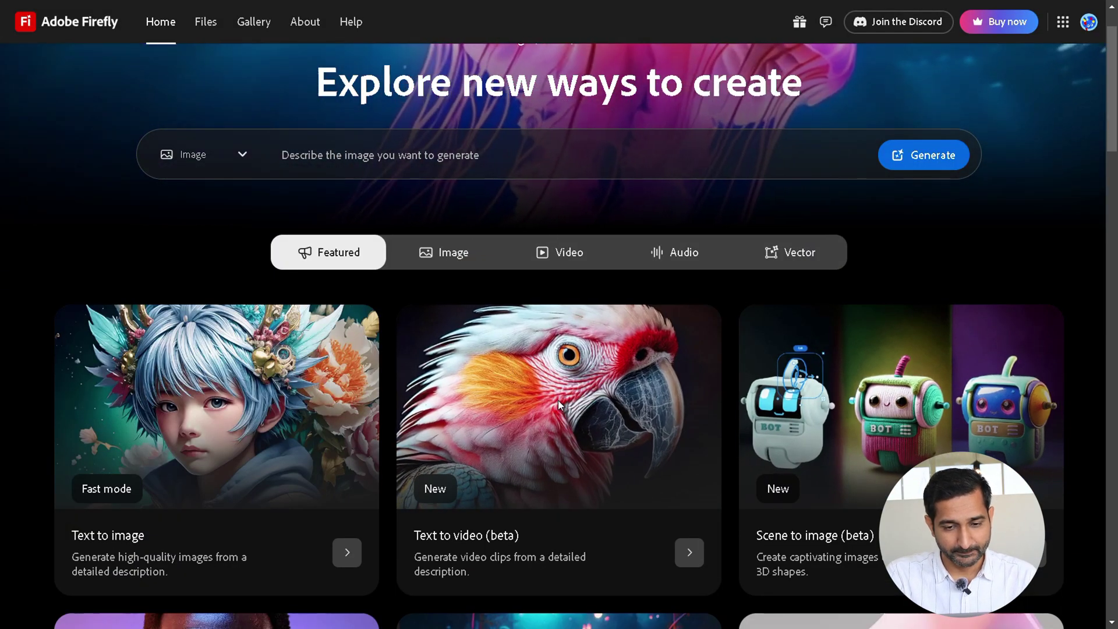
pyautogui.click(557, 399)
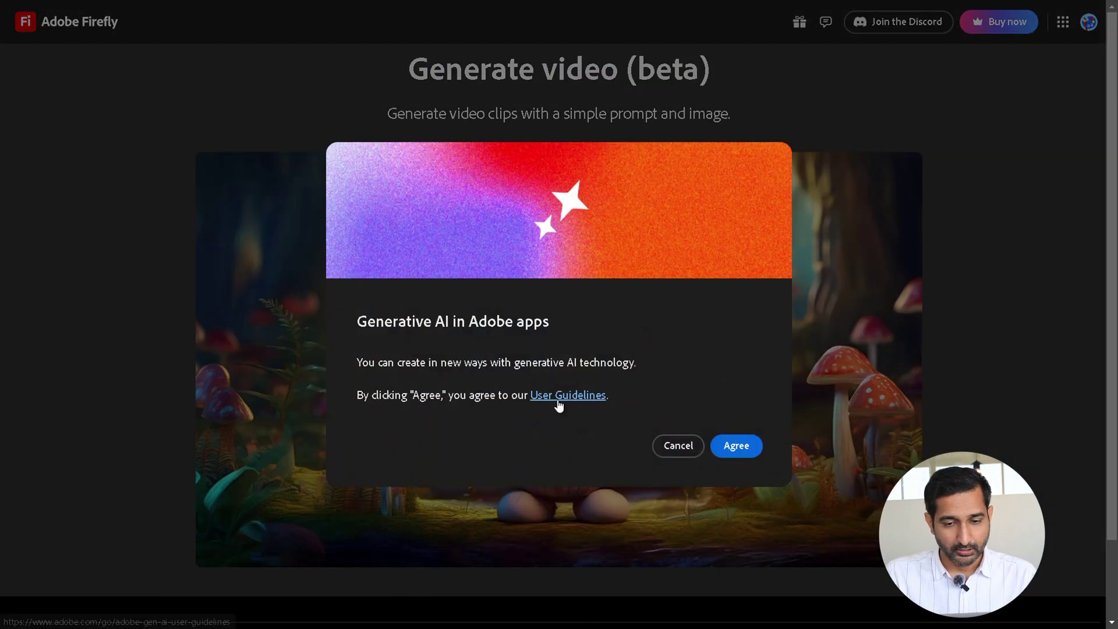
pyautogui.click(735, 446)
pyautogui.click(305, 558)
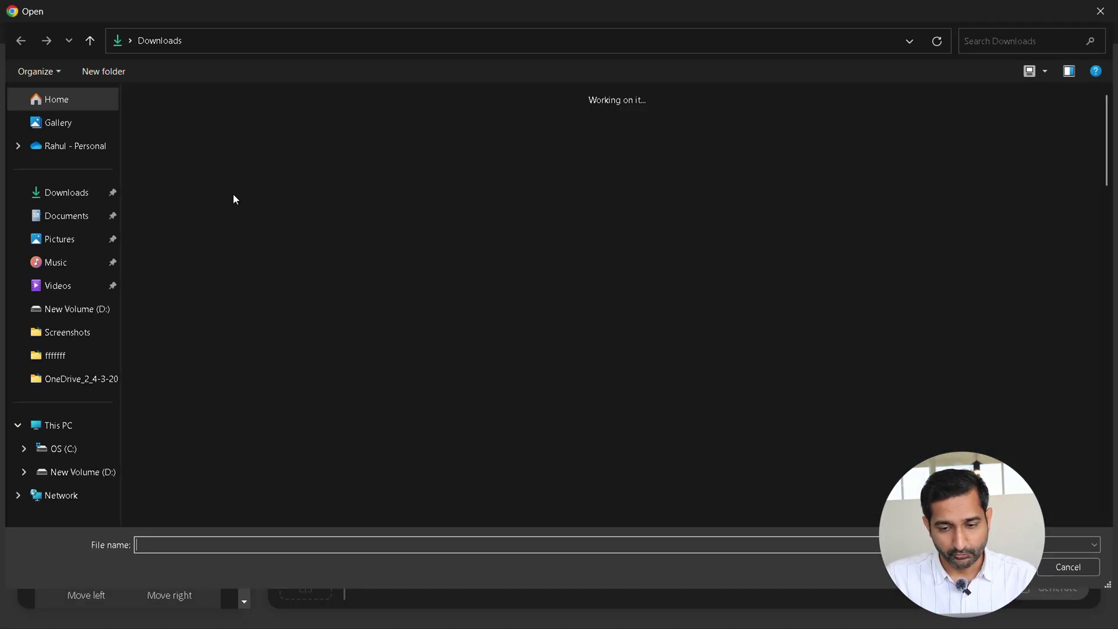
pyautogui.press('Return')
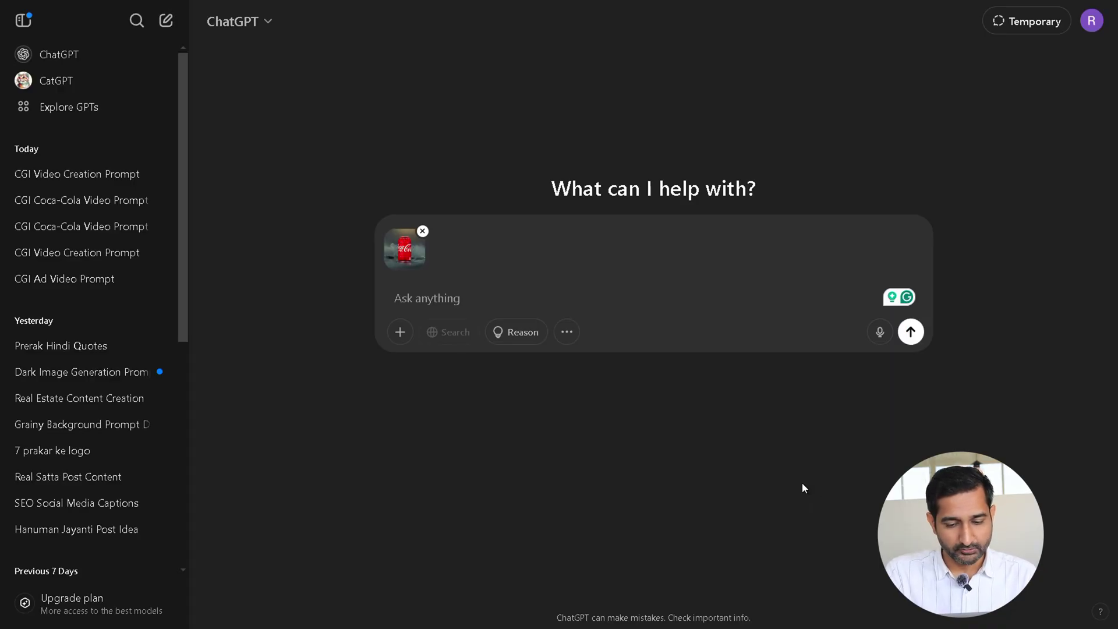
# - Send ChatGPT the pasted CGI video prompt request with the can image, then select the returned prompt
pyautogui.click(430, 296)
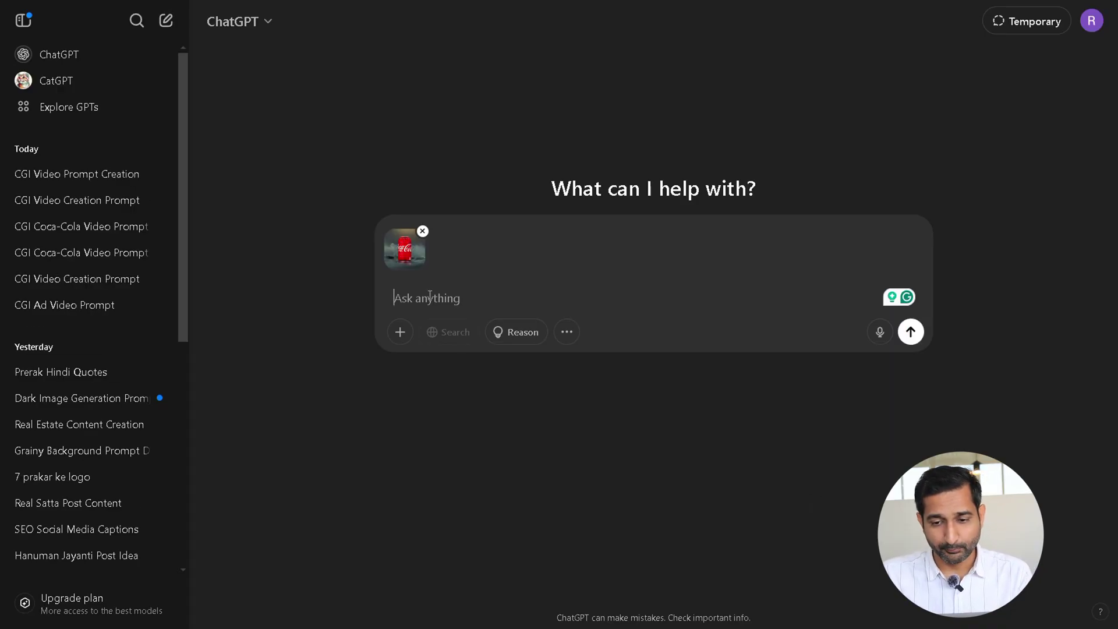
pyautogui.write("I'd like to turn this image into a CGI video.  plesegive me video prompt.")
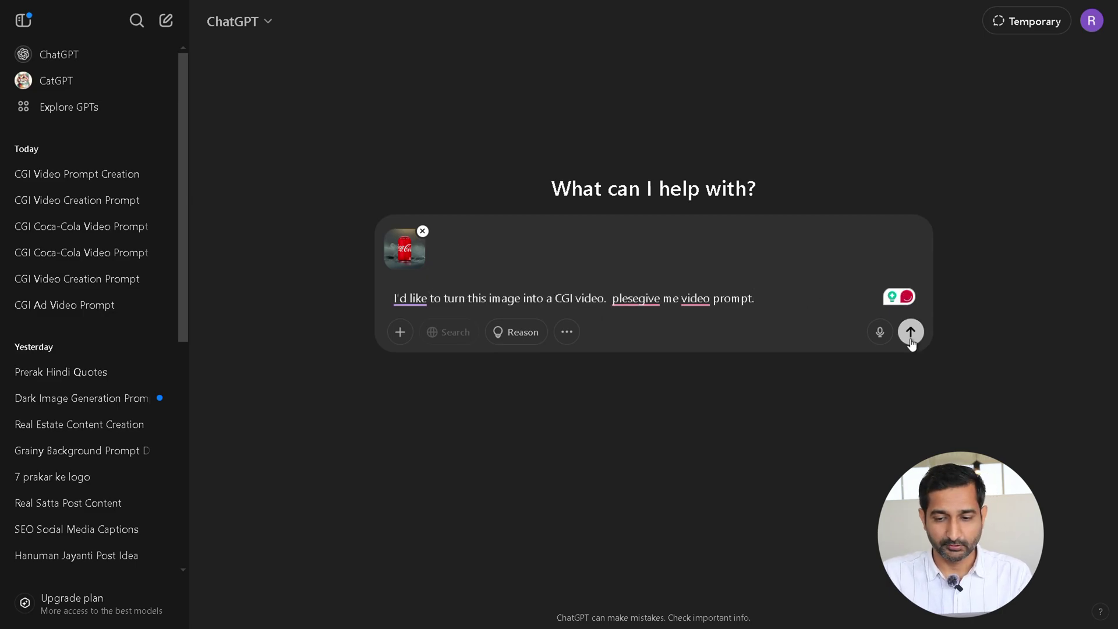
pyautogui.click(911, 333)
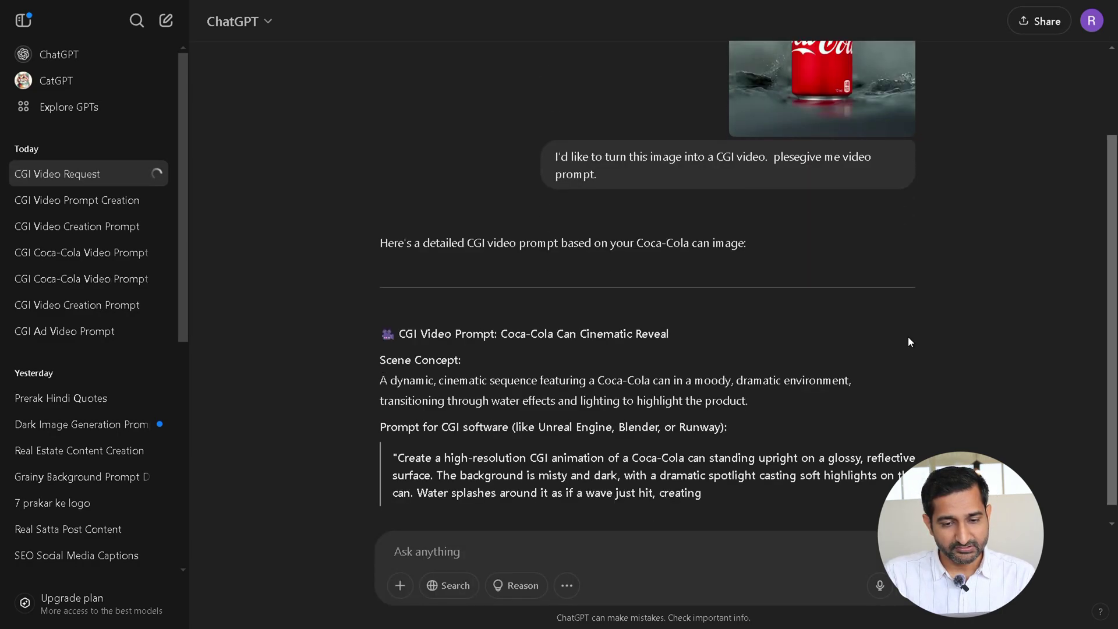
pyautogui.moveTo(397, 312); pyautogui.dragTo(544, 421)
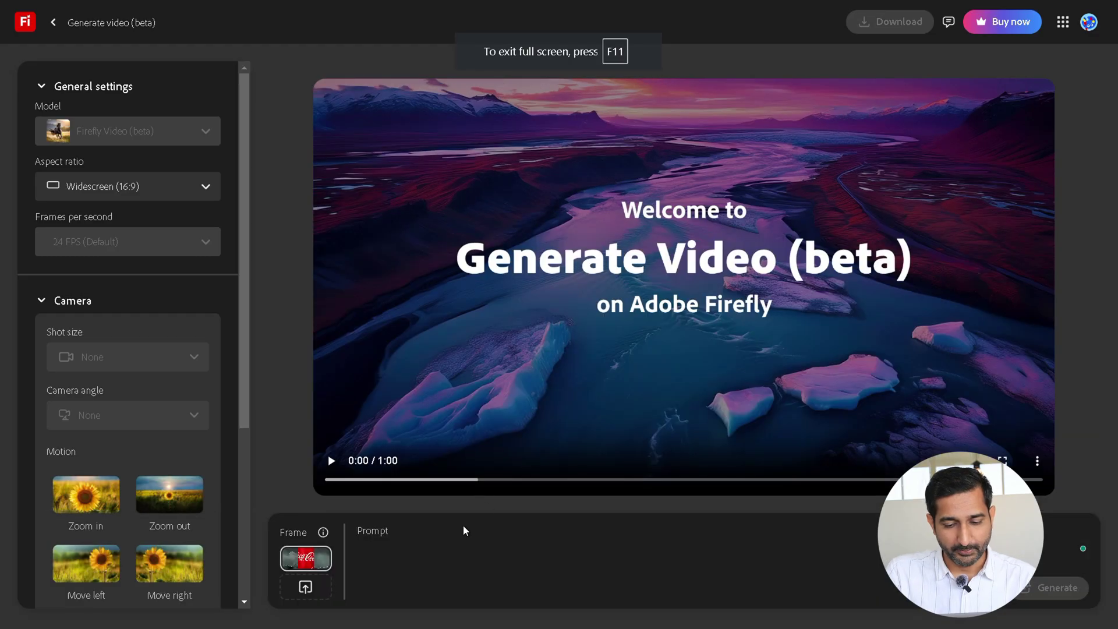
# - Paste ChatGPT's Coca-Cola CGI description into Firefly's video prompt and generate the video
pyautogui.click(446, 544)
pyautogui.hotkey('ctrl', 'v')
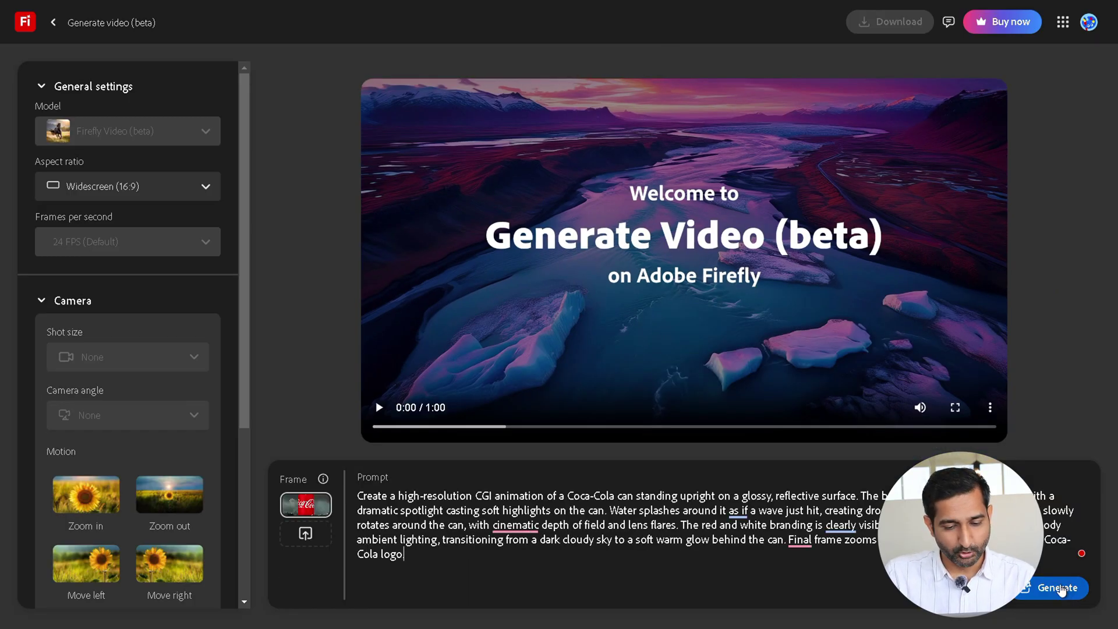
pyautogui.click(1061, 589)
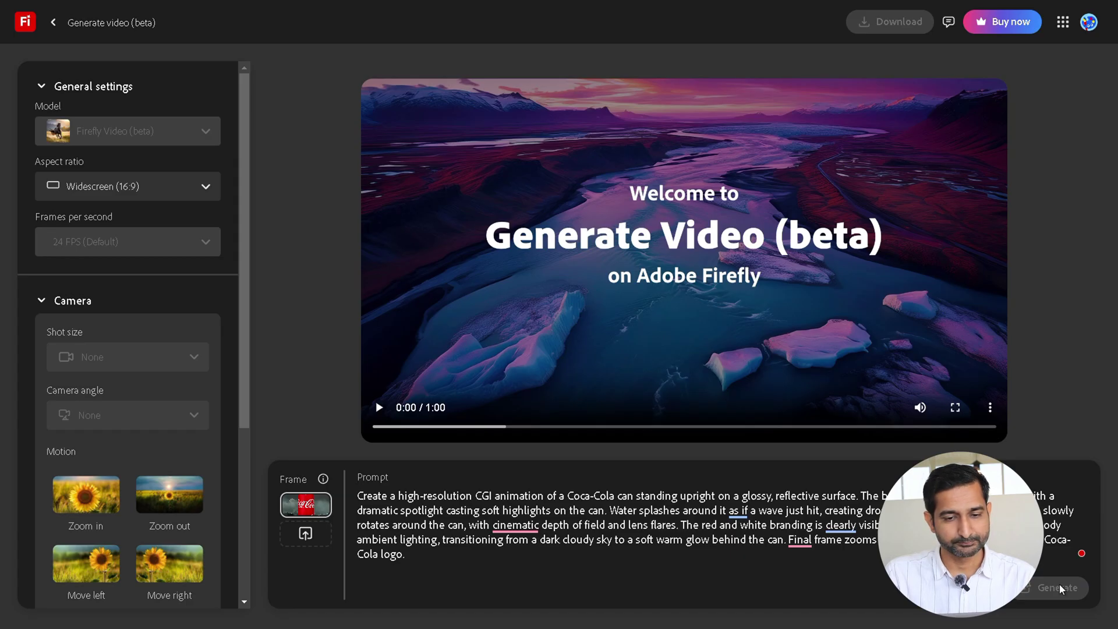